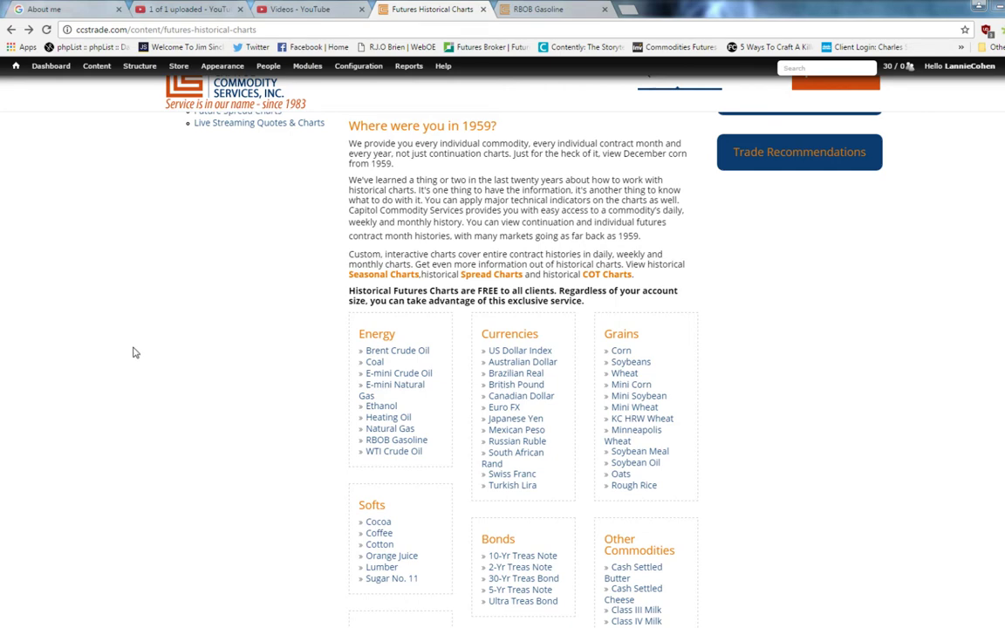
Step: Open the Brazilian Real historical chart page from the Currencies list
scroll(144, 262, up, 3)
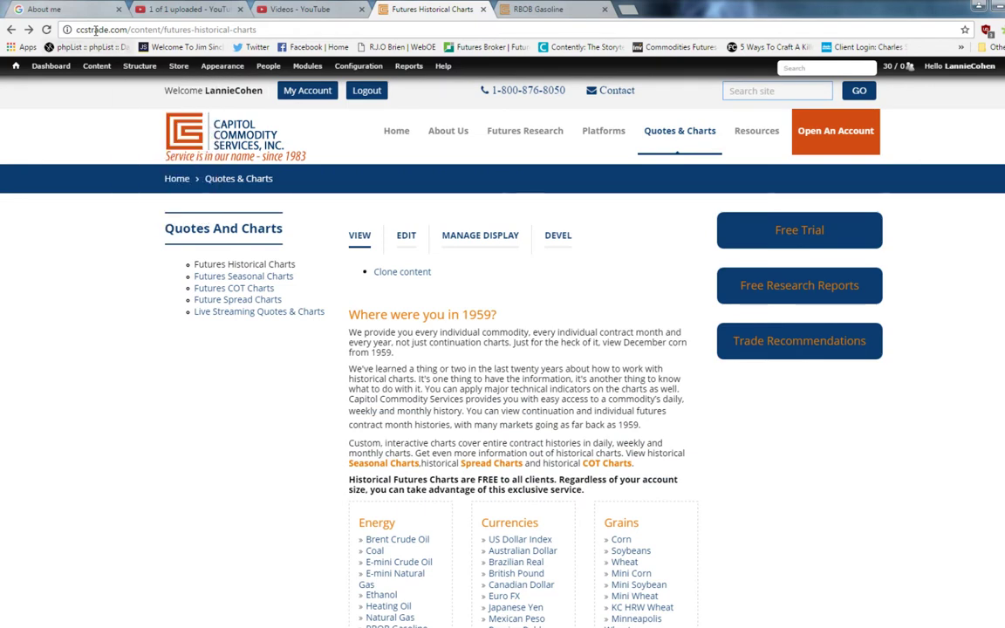
scroll(123, 362, down, 10)
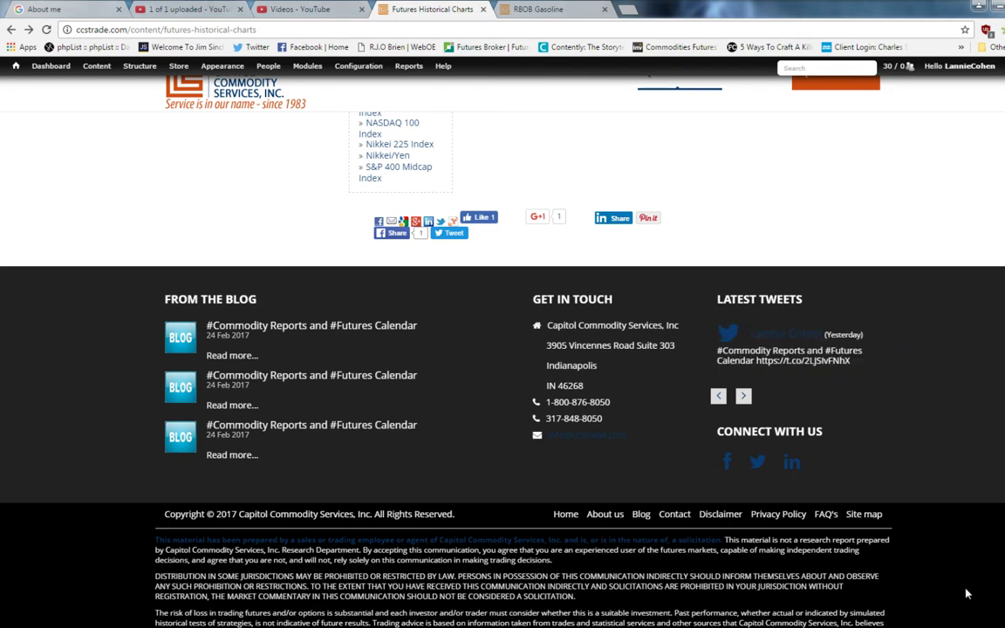
scroll(967, 594, up, 10)
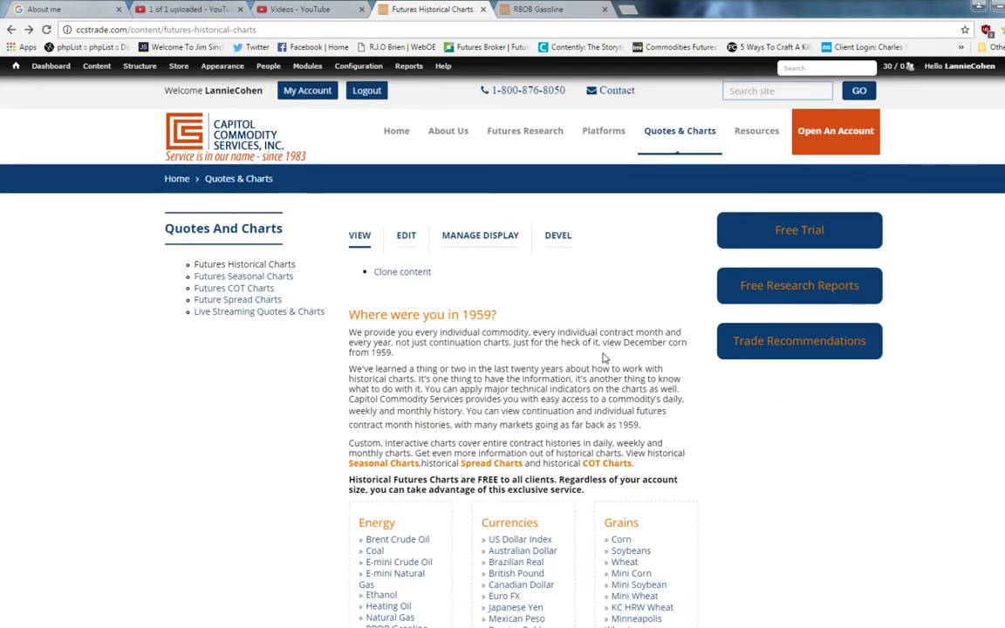
mouse_move(726, 140)
scroll(576, 302, down, 3)
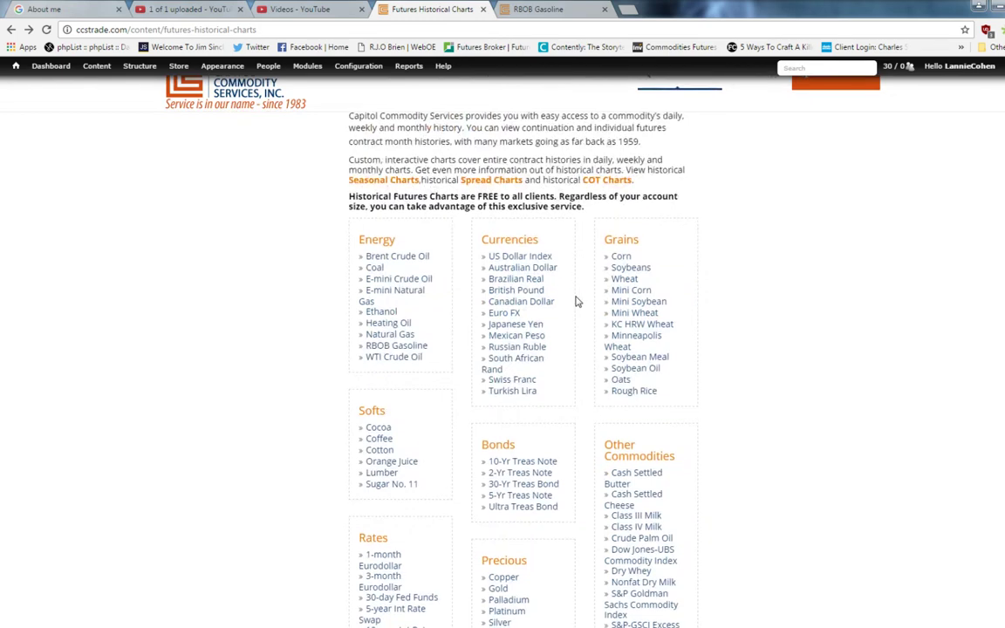
scroll(576, 301, up, 2)
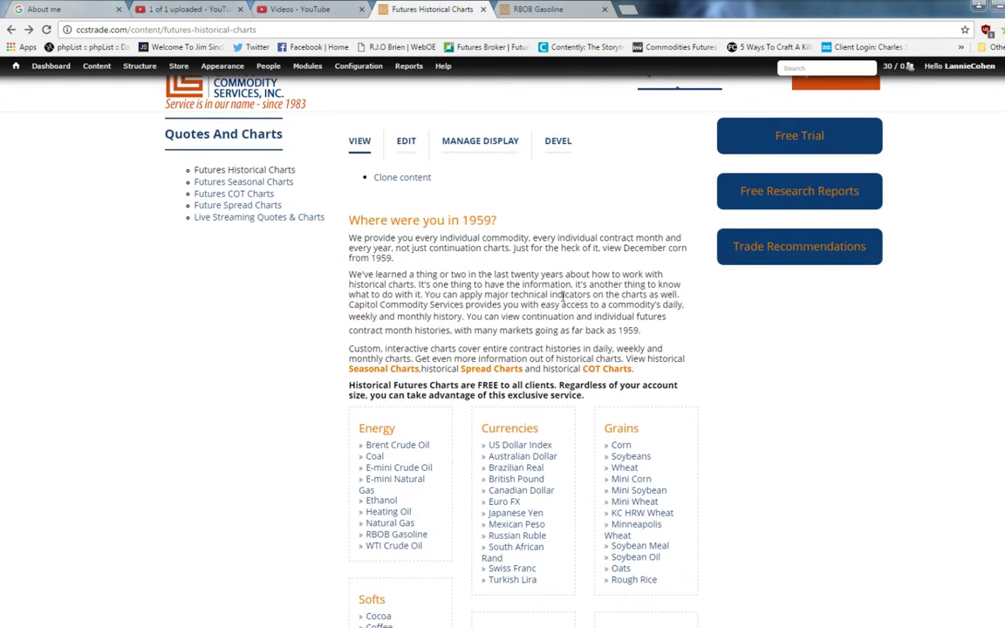
scroll(857, 397, down, 1)
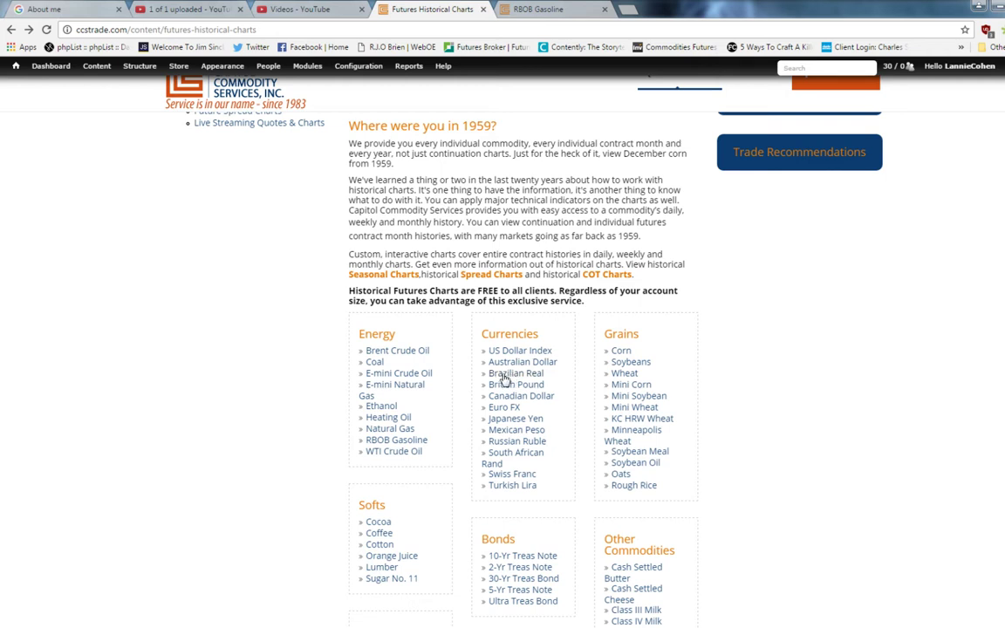
click(503, 375)
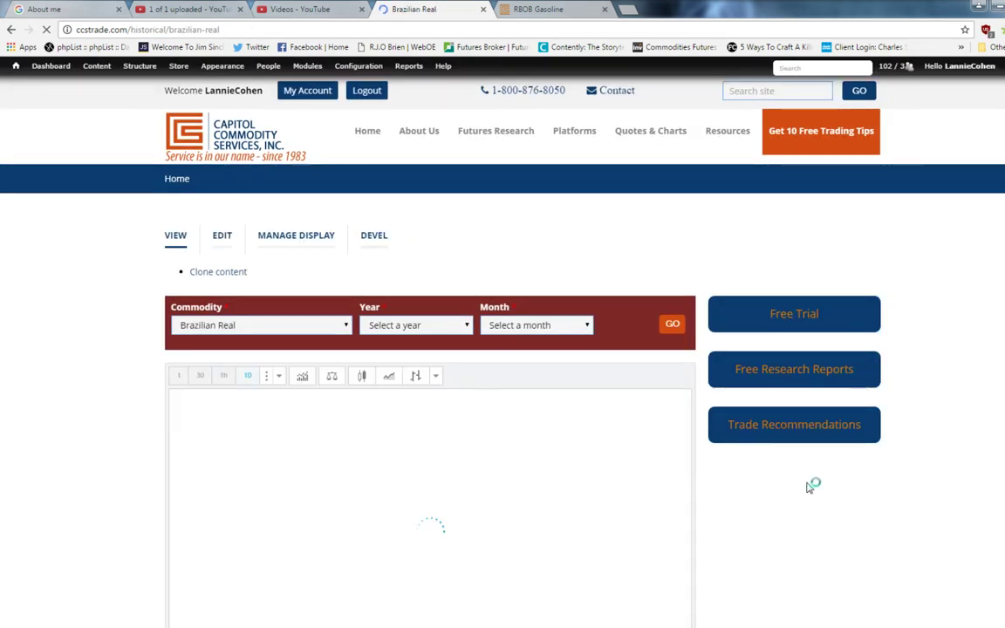
Step: Zoom the daily Brazilian Real futures chart out and back in
scroll(807, 488, down, 2)
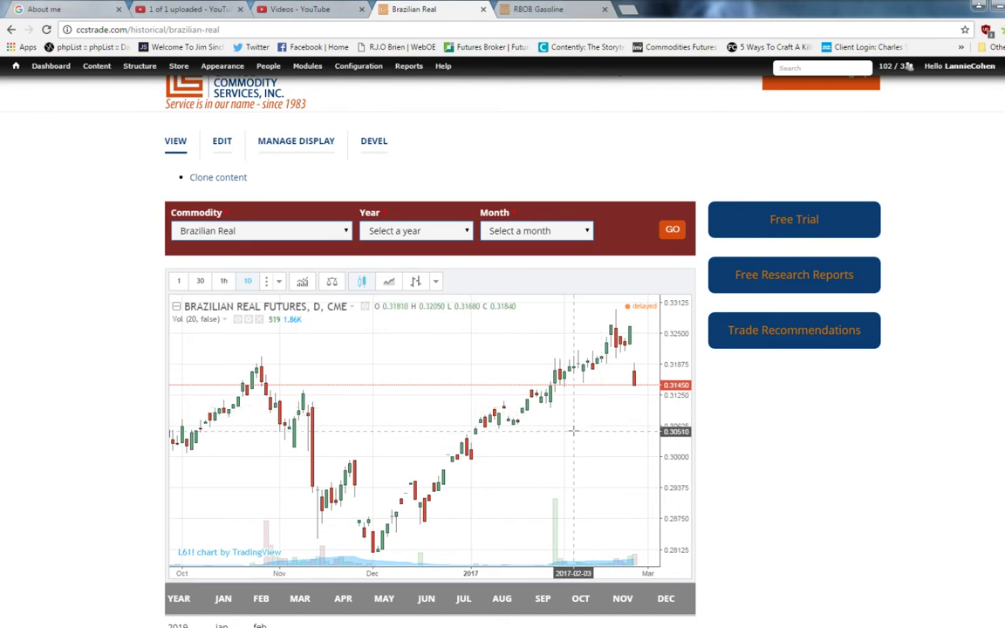
scroll(577, 430, down, 3)
scroll(577, 434, down, 2)
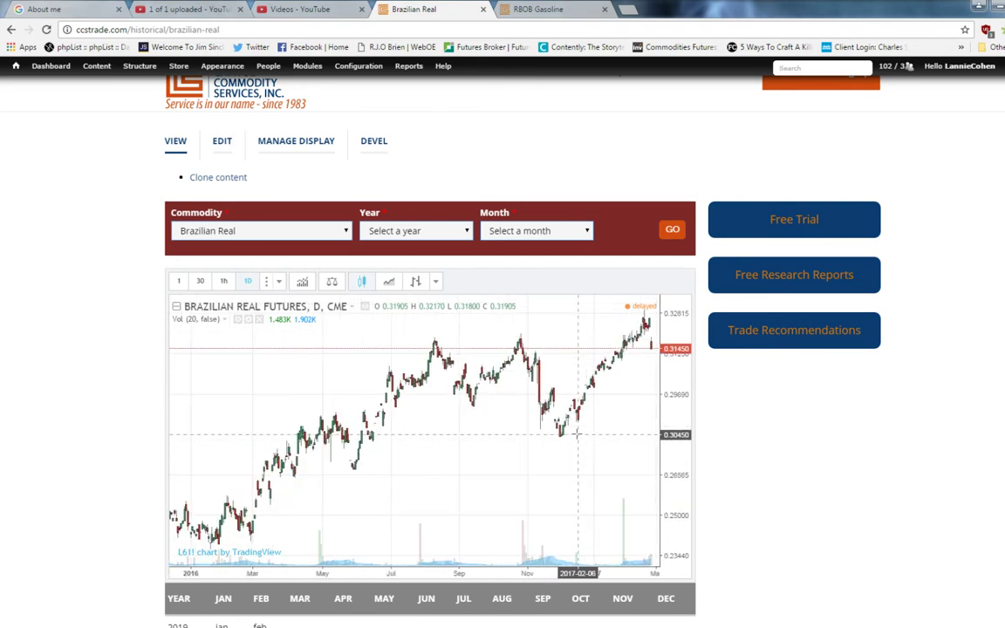
scroll(760, 479, down, 2)
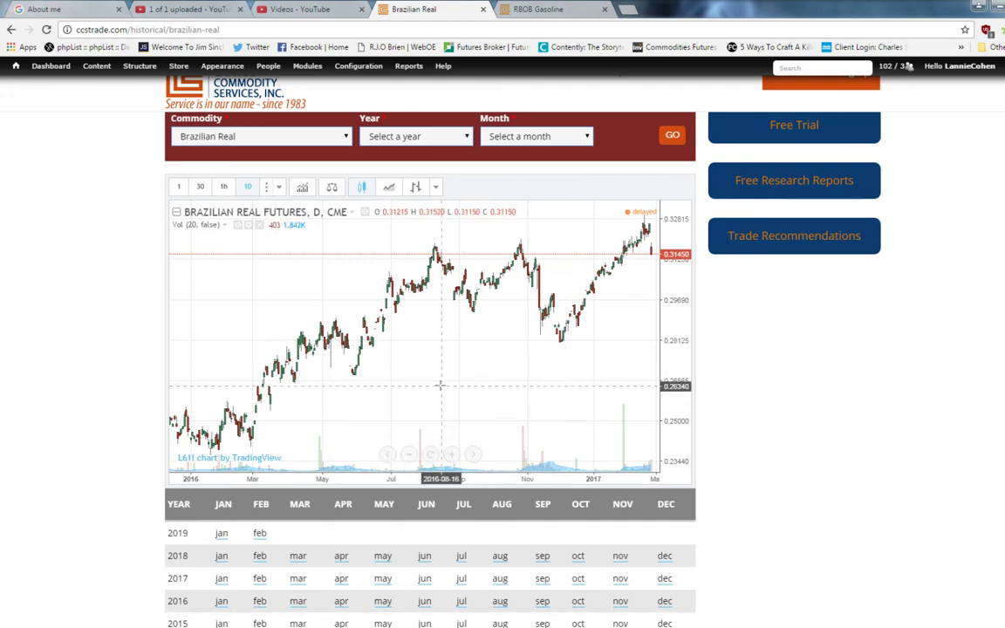
scroll(439, 384, up, 5)
scroll(440, 385, up, 2)
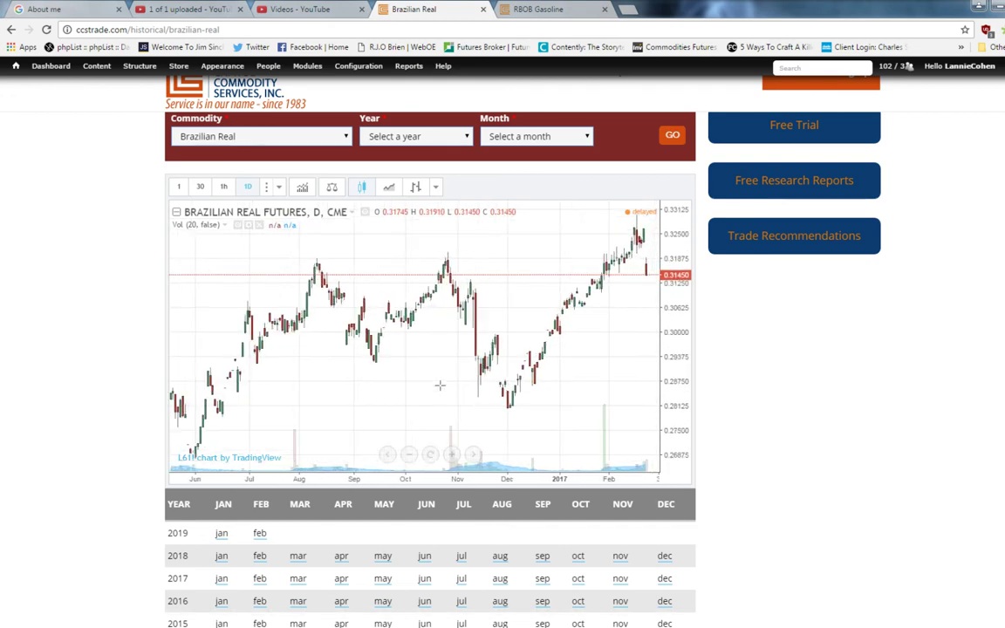
scroll(440, 384, up, 2)
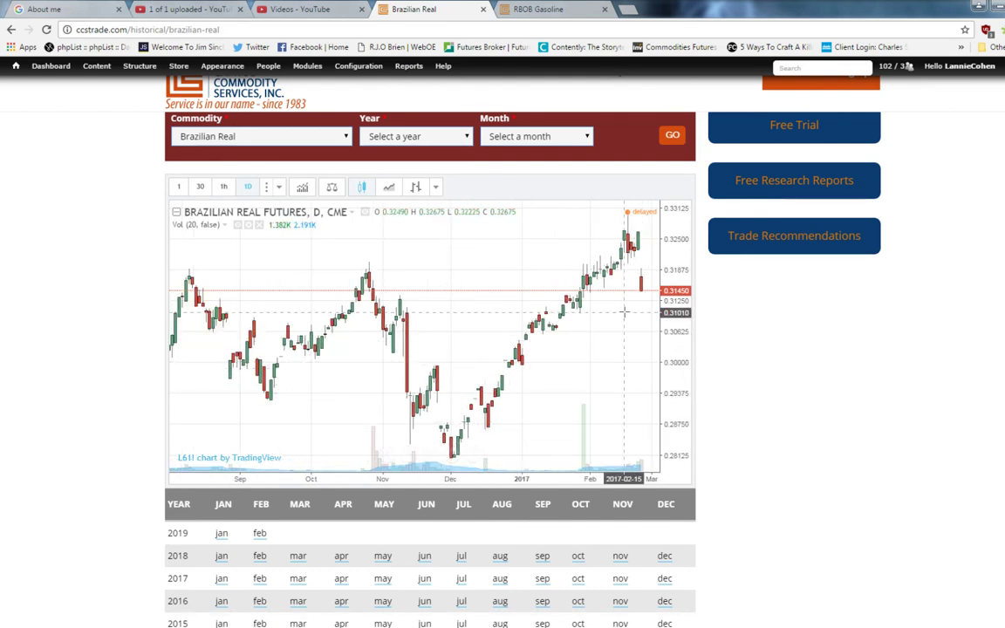
Step: Switch the Brazilian Real futures chart to a 1-week interval
click(279, 190)
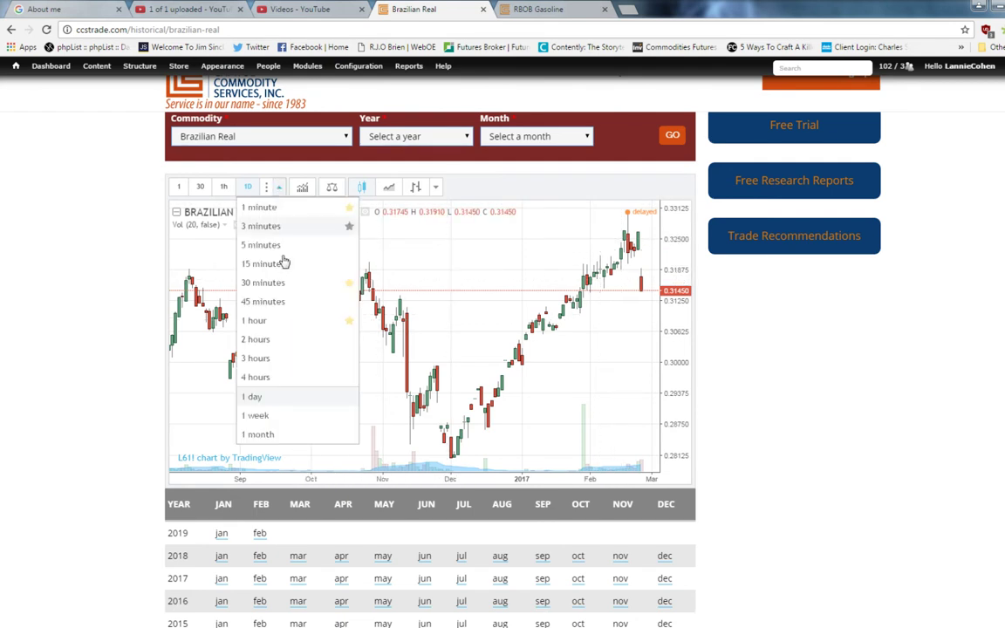
click(256, 416)
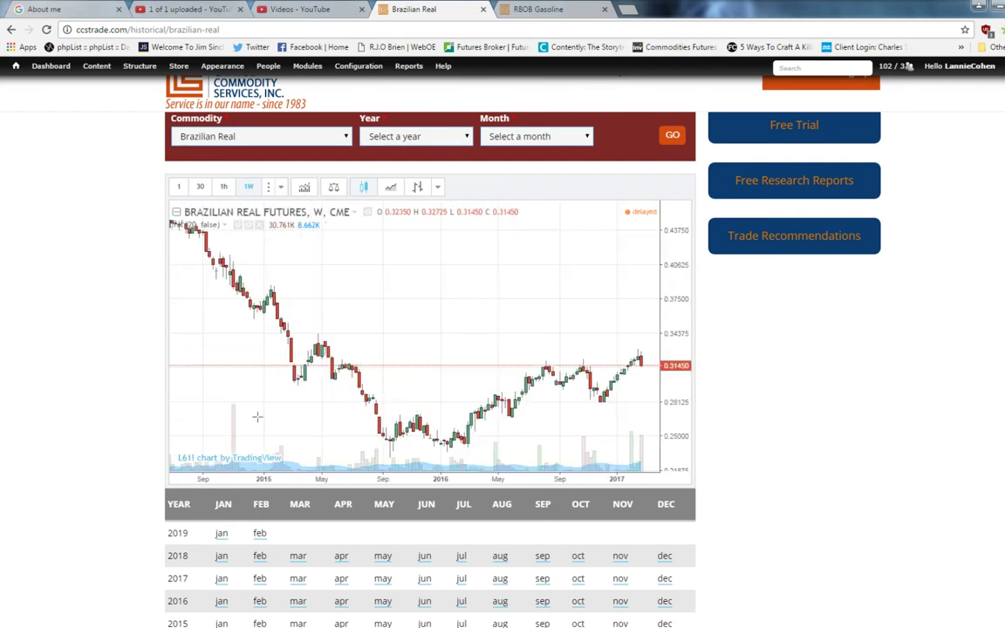
scroll(593, 314, up, 2)
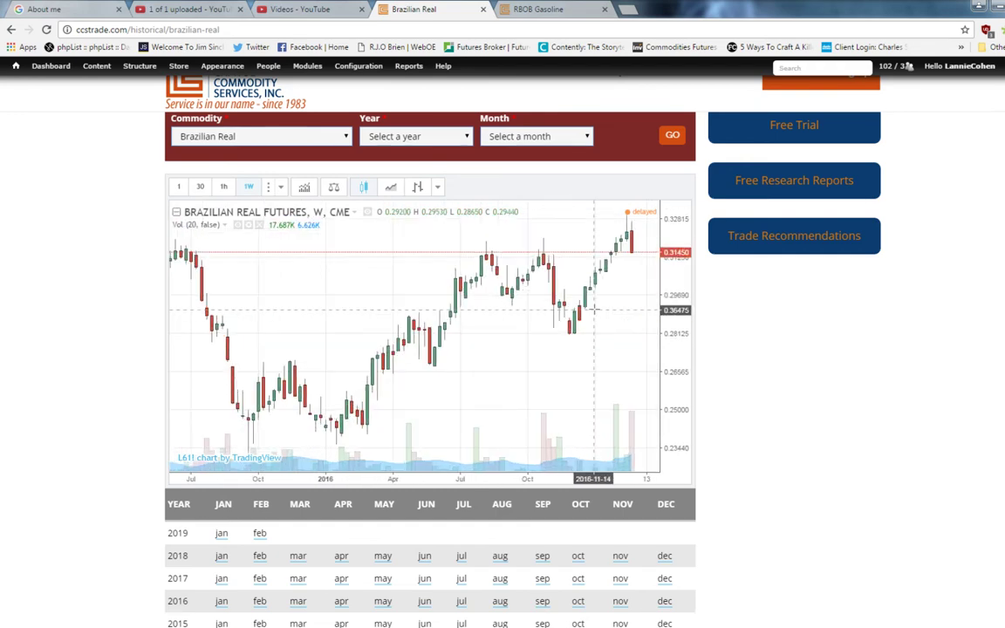
scroll(594, 308, down, 5)
scroll(594, 308, down, 2)
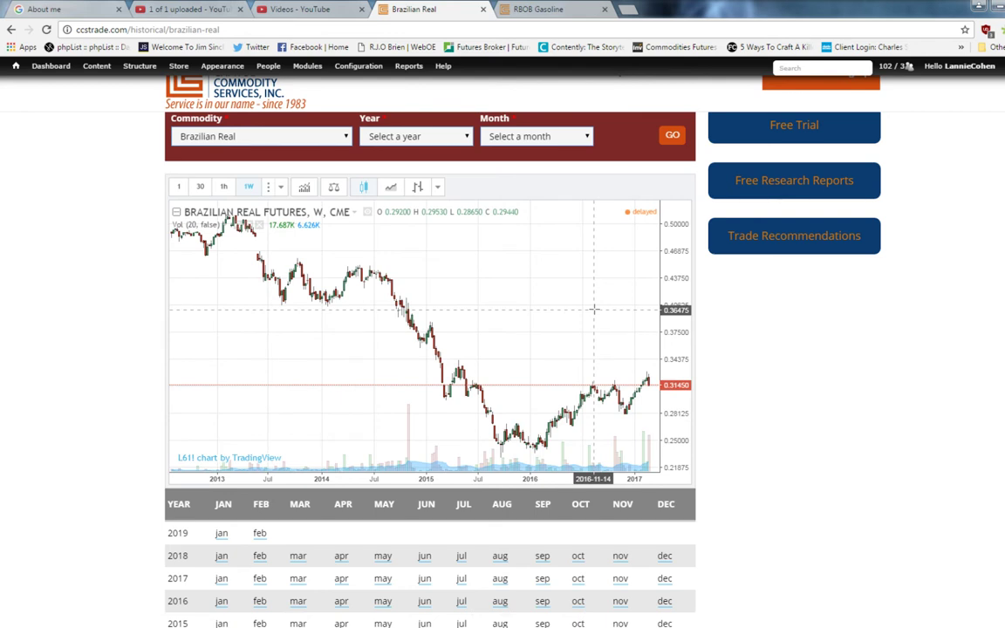
Step: Change the chart interval to 1 month, showing prices from 2004 through 2016
click(281, 190)
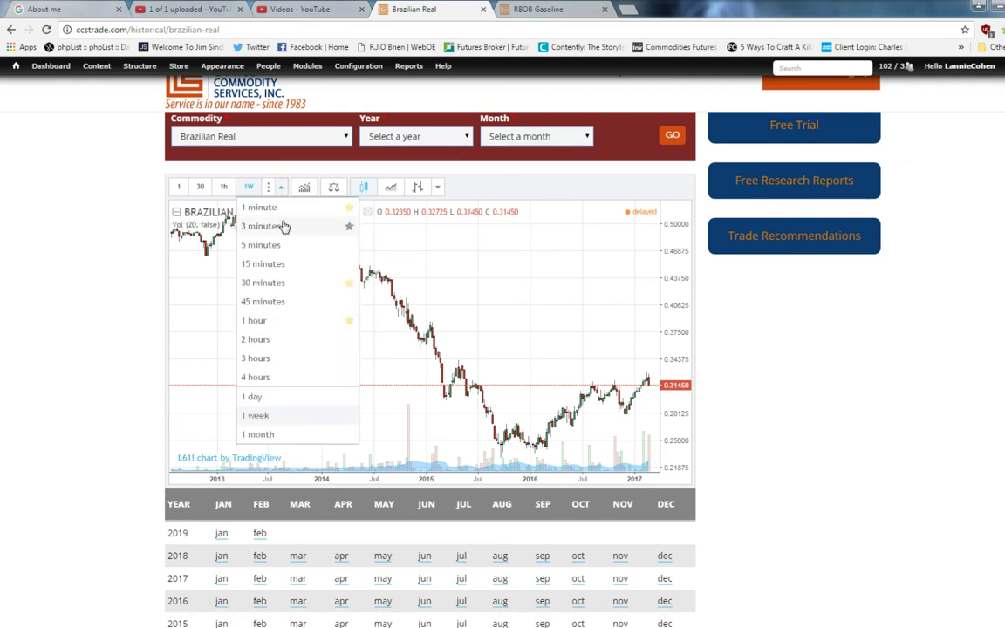
click(262, 440)
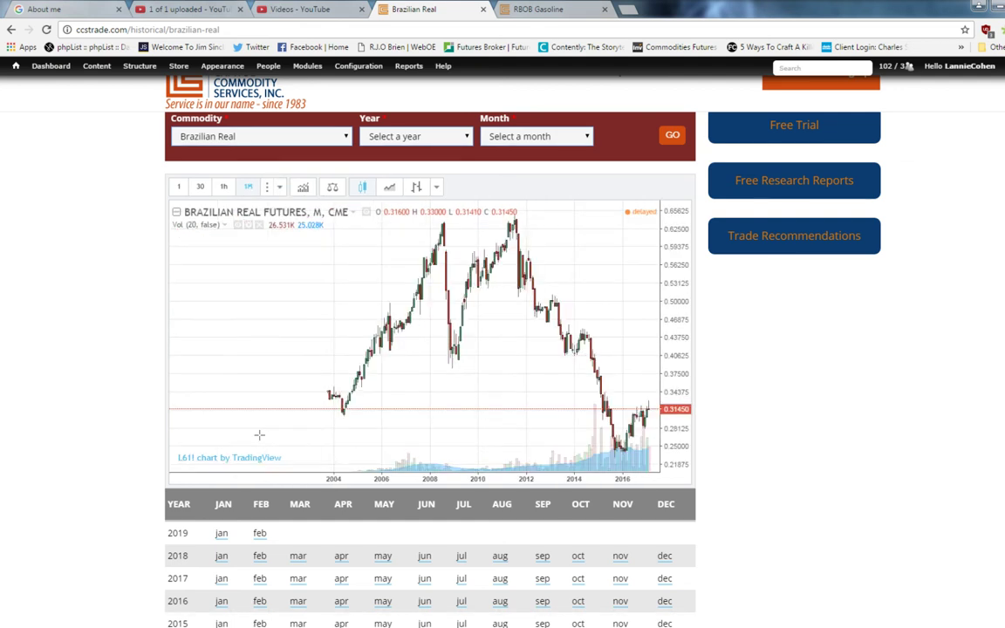
scroll(243, 302, up, 5)
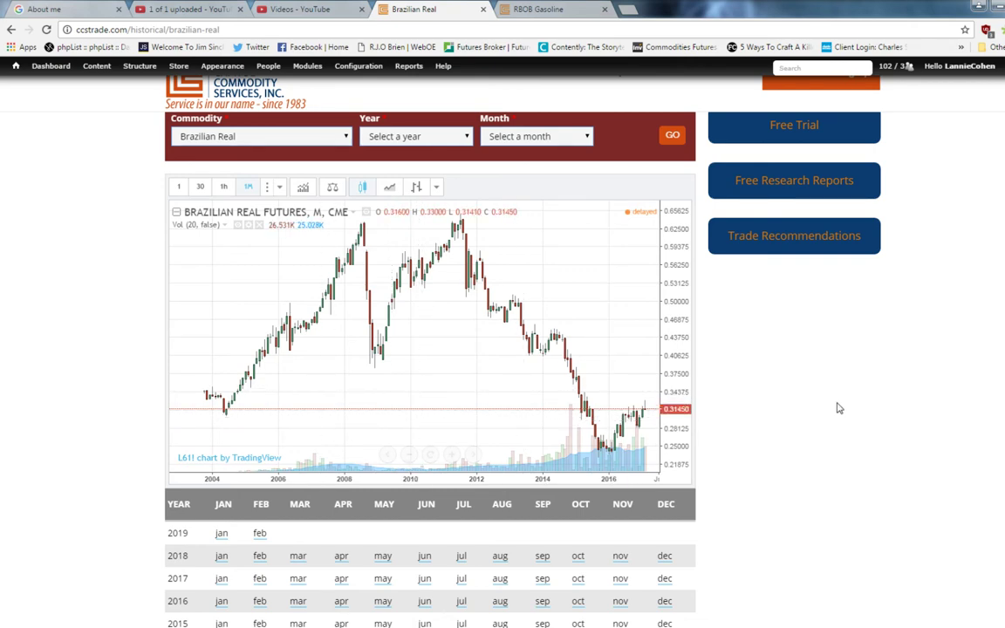
Step: Open the December 2014 contract via the dec link in the table's 2014 row
scroll(826, 410, down, 3)
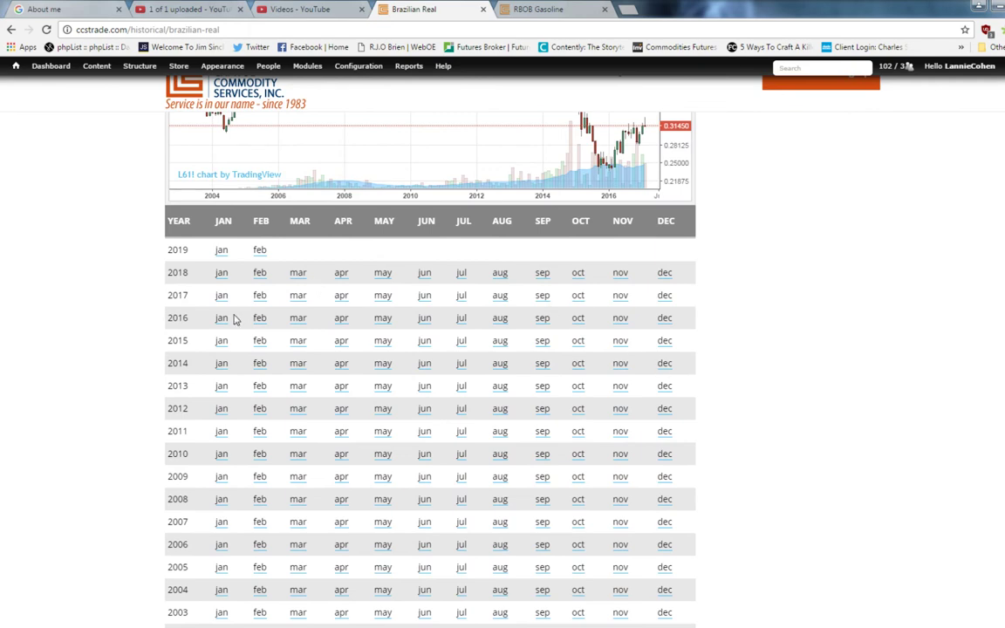
scroll(908, 420, up, 6)
scroll(913, 433, down, 5)
scroll(914, 435, down, 2)
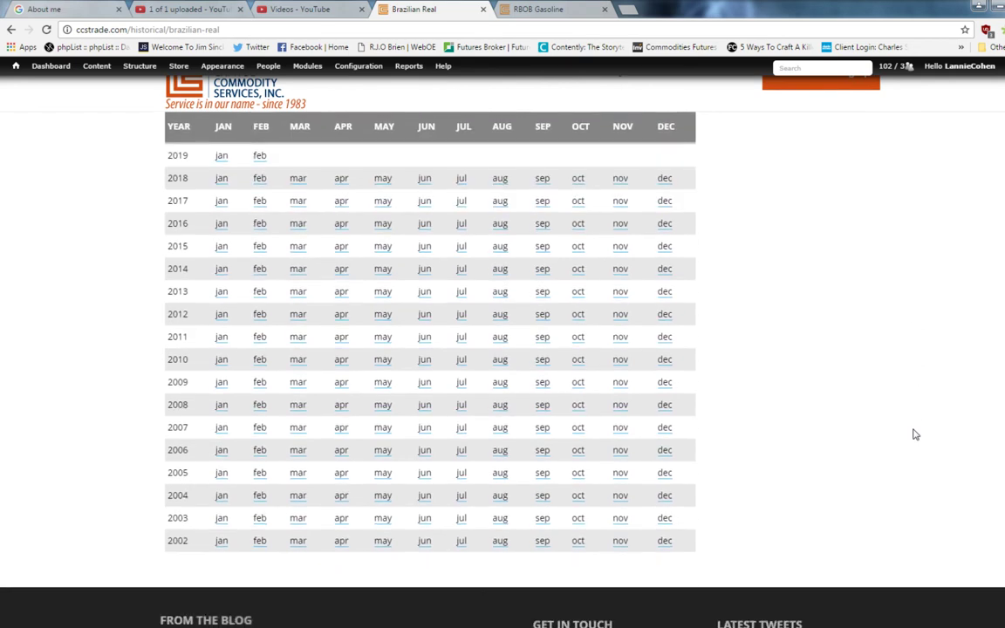
click(665, 270)
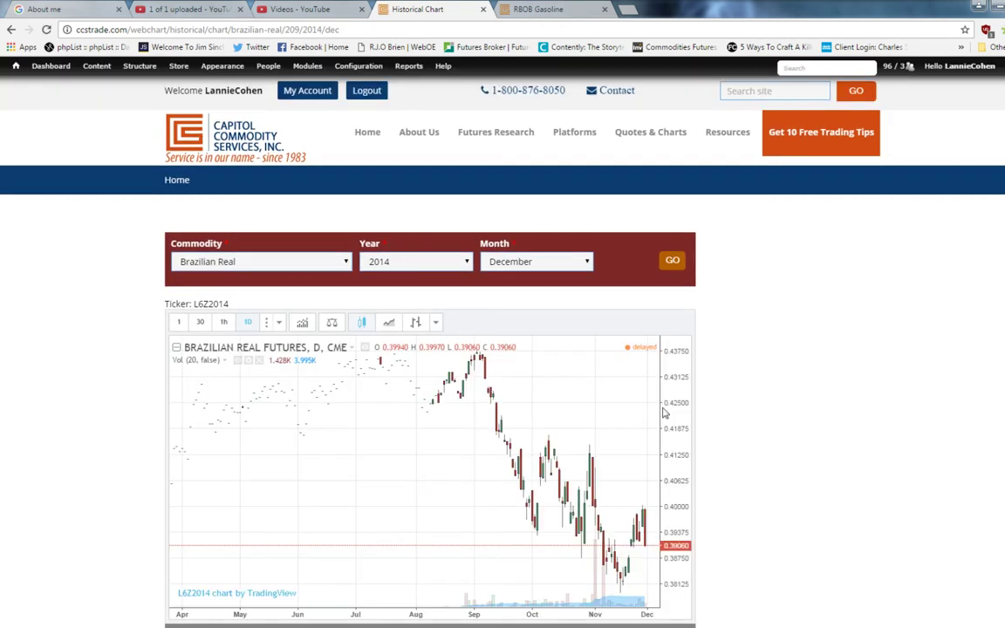
Step: Review the L6Z2014 page's daily chart and archive table
scroll(269, 460, up, 2)
scroll(269, 460, down, 3)
scroll(269, 460, up, 4)
scroll(269, 460, down, 3)
scroll(456, 349, up, 1)
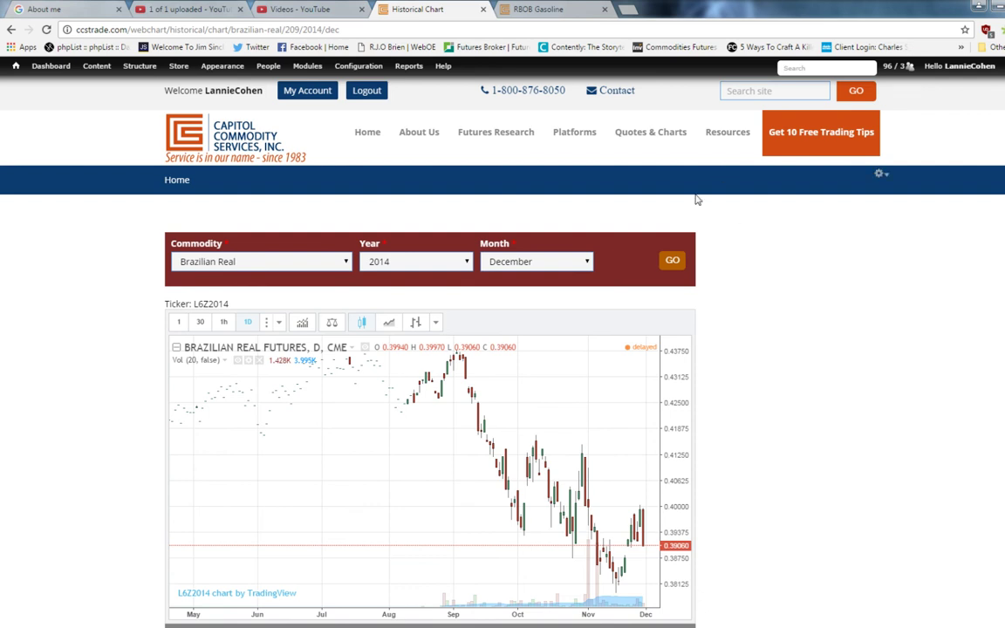
mouse_move(645, 142)
scroll(79, 411, down, 15)
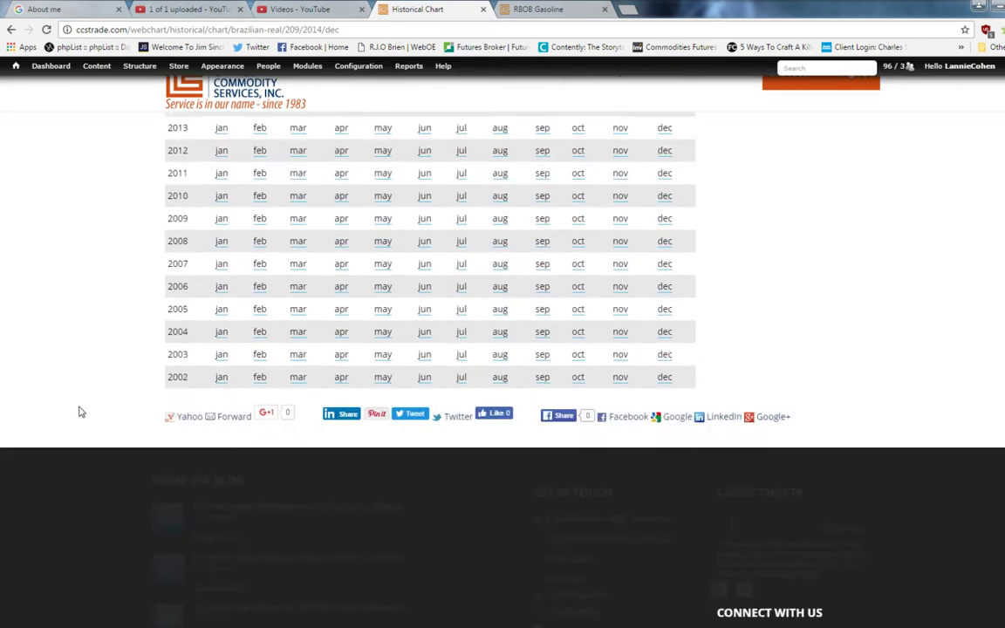
scroll(79, 412, up, 14)
scroll(79, 412, up, 1)
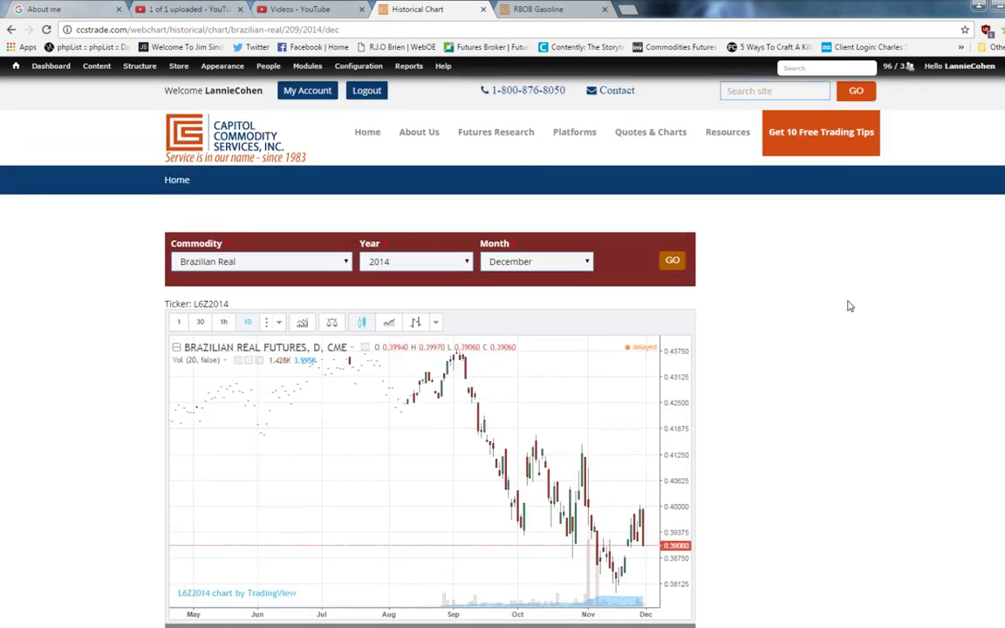